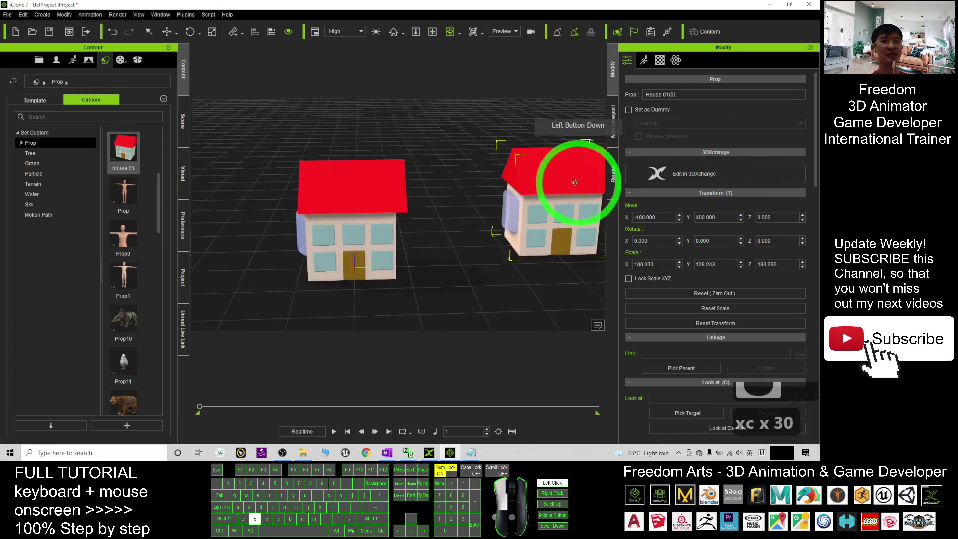
Try moving the upper corner window on the duplicate house's front sideways along Y, and undo the move
{"action": "scroll", "coordinate": [499, 186], "scroll_direction": "up", "scroll_amount": 2}
{"action": "key", "text": "q"}
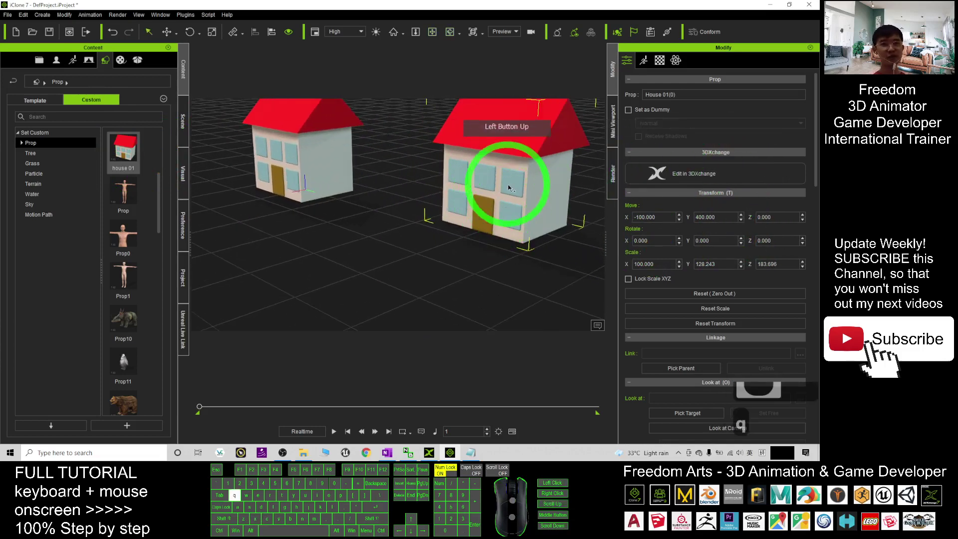
{"action": "left_click", "coordinate": [511, 187]}
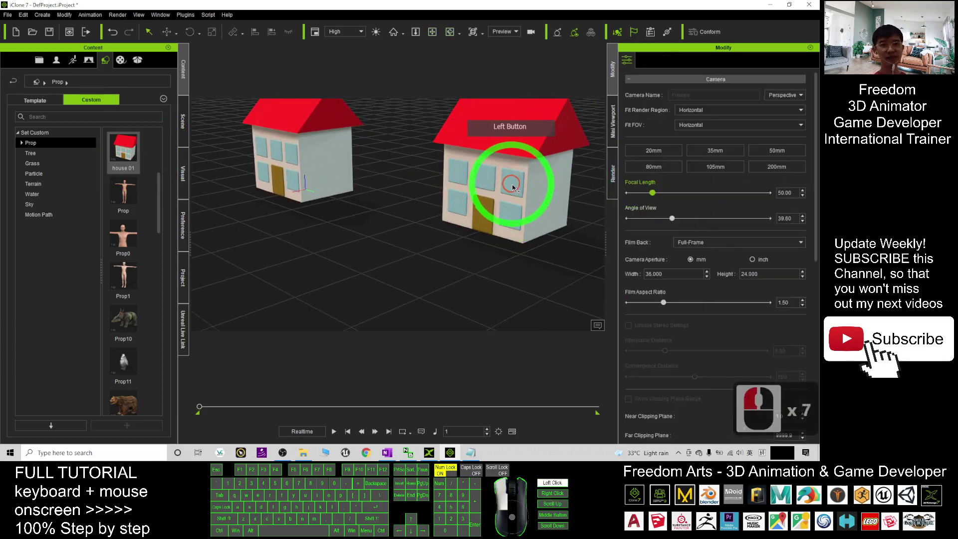
{"action": "double_click", "coordinate": [512, 187]}
{"action": "double_click", "coordinate": [519, 188]}
{"action": "key", "text": "w"}
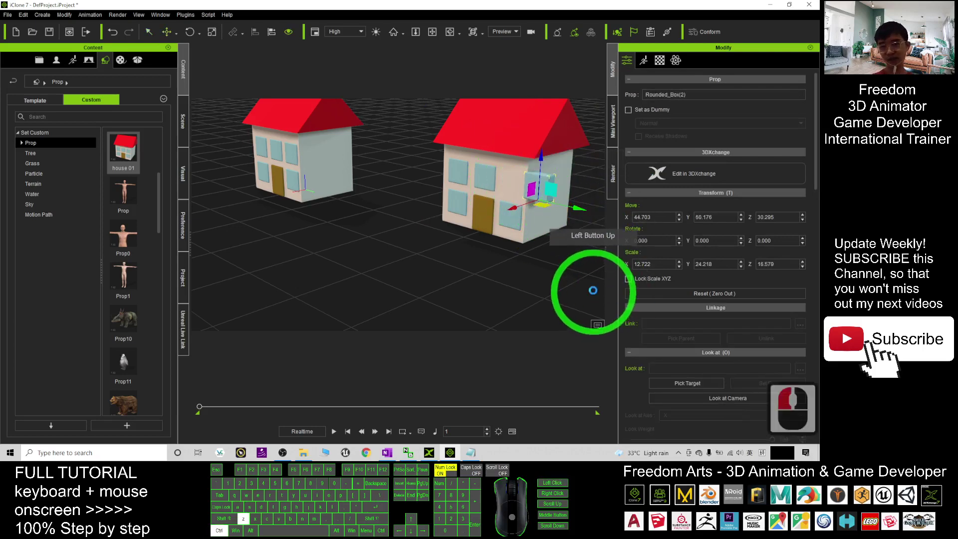
{"action": "key", "text": "ctrl+z"}
Delete the upper corner window above the lower corner window on the duplicate house's front
{"action": "key", "text": "x"}
{"action": "key", "text": "c"}
{"action": "left_click_drag", "start_coordinate": [318, 177], "coordinate": [551, 262]}
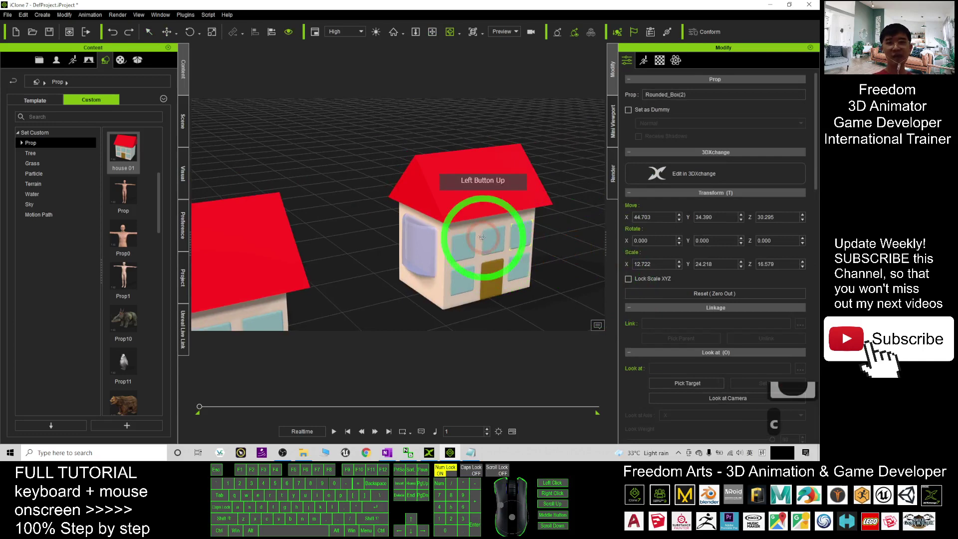
{"action": "left_click_drag", "start_coordinate": [542, 219], "coordinate": [570, 257]}
{"action": "left_click_drag", "start_coordinate": [466, 229], "coordinate": [520, 252]}
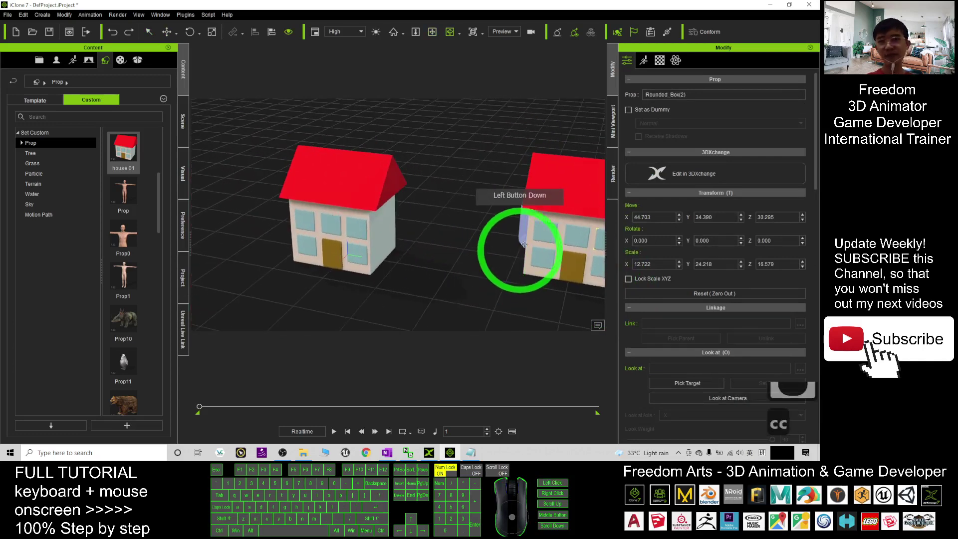
{"action": "left_click_drag", "start_coordinate": [568, 214], "coordinate": [477, 213]}
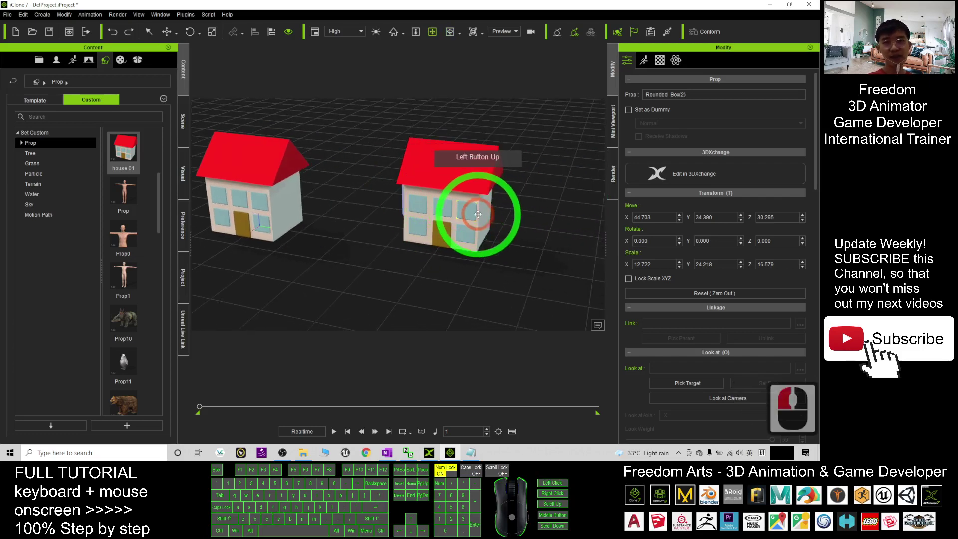
{"action": "double_click", "coordinate": [484, 212]}
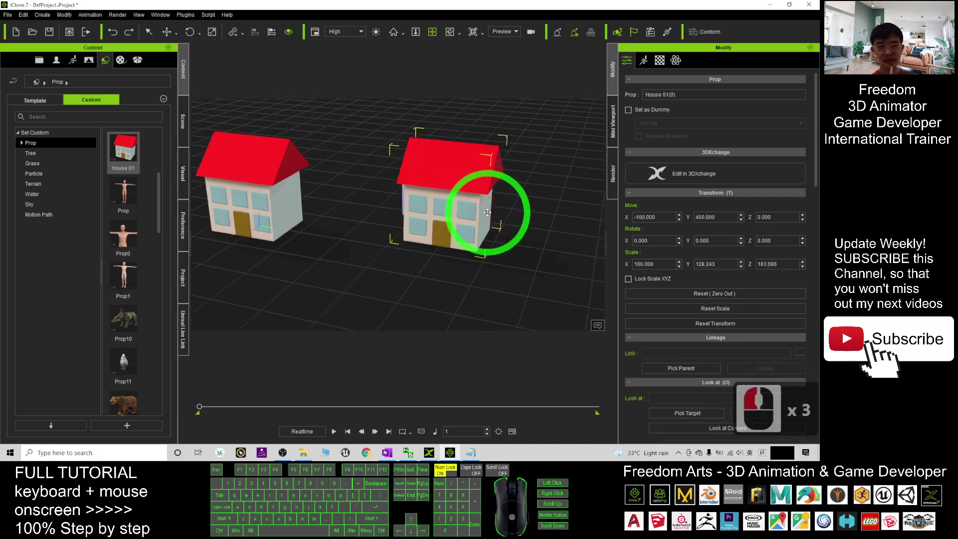
{"action": "double_click", "coordinate": [465, 213]}
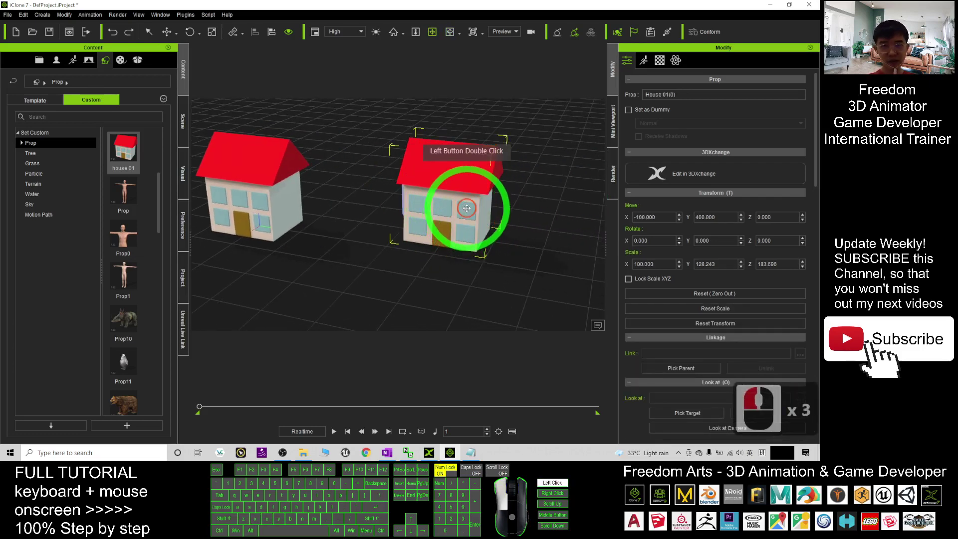
{"action": "double_click", "coordinate": [468, 211]}
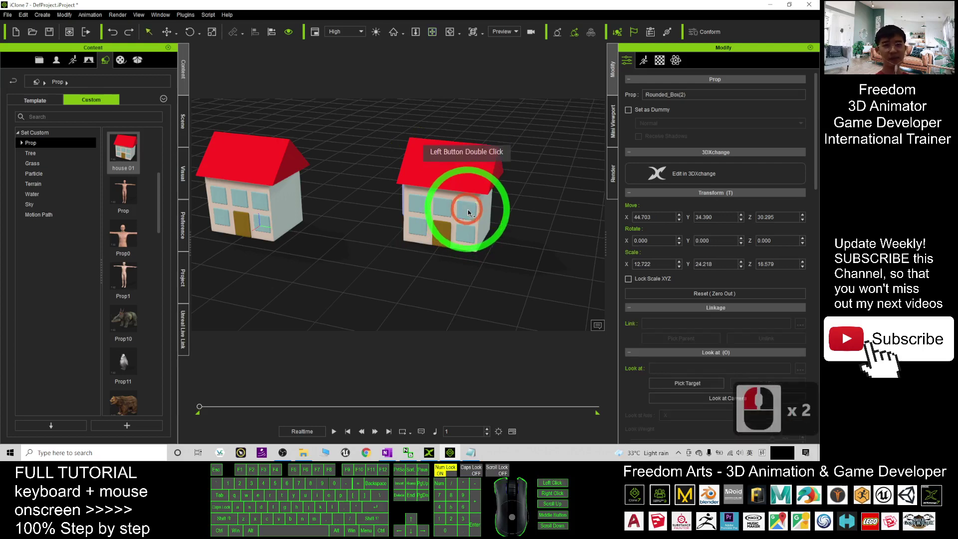
{"action": "key", "text": "Delete"}
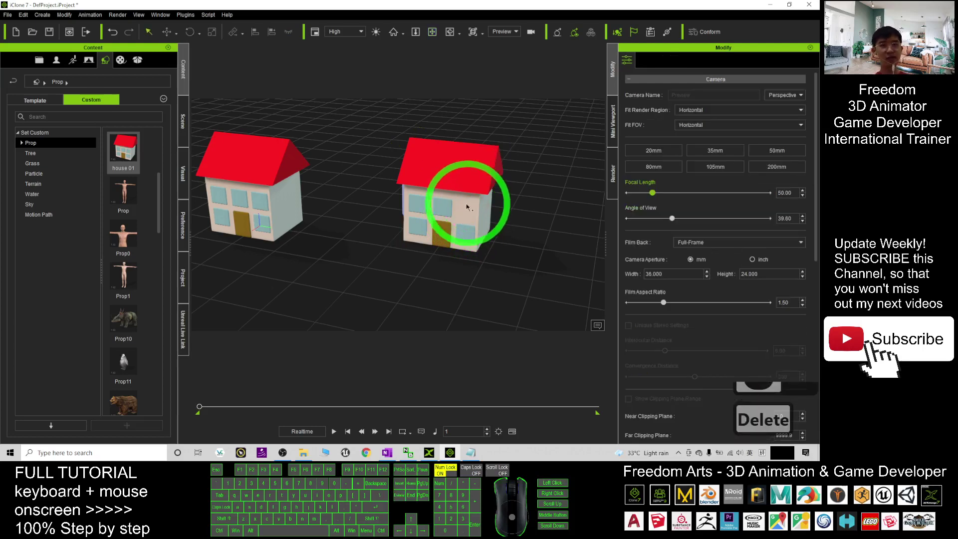
Examine the original house up close and the parts listed under both houses in the scene hierarchy
{"action": "scroll", "coordinate": [478, 202], "scroll_direction": "up", "scroll_amount": 8}
{"action": "key", "text": "x"}
{"action": "left_click_drag", "start_coordinate": [282, 197], "coordinate": [454, 253]}
{"action": "key", "text": "c"}
{"action": "scroll", "coordinate": [352, 219], "scroll_direction": "up", "scroll_amount": 6}
{"action": "scroll", "coordinate": [352, 219], "scroll_direction": "up", "scroll_amount": 3}
{"action": "key", "text": "x"}
{"action": "key", "text": "c"}
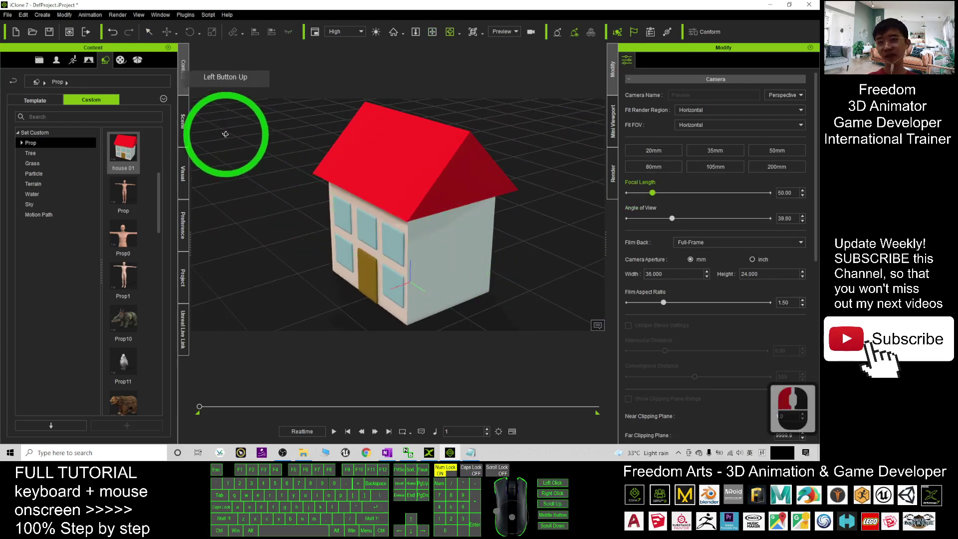
{"action": "left_click", "coordinate": [183, 123]}
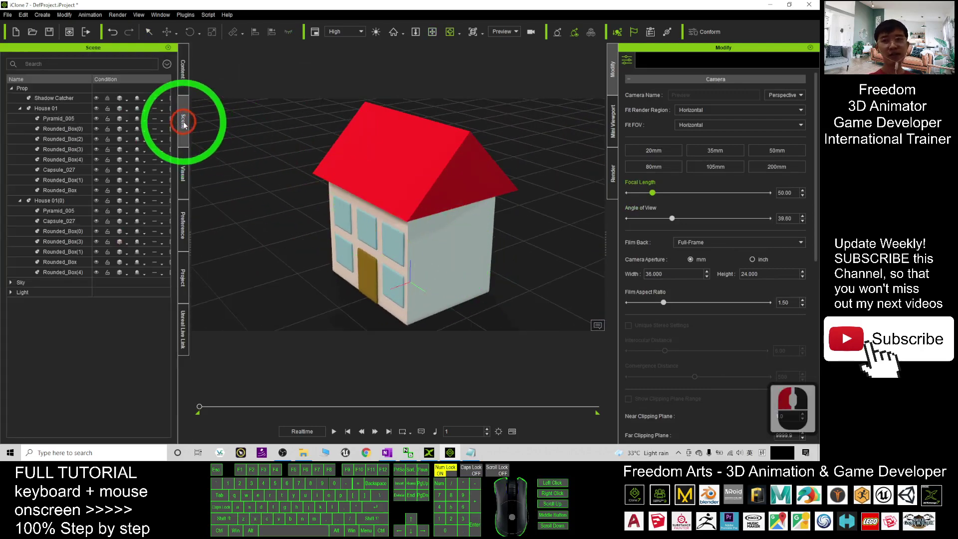
{"action": "left_click", "coordinate": [183, 69]}
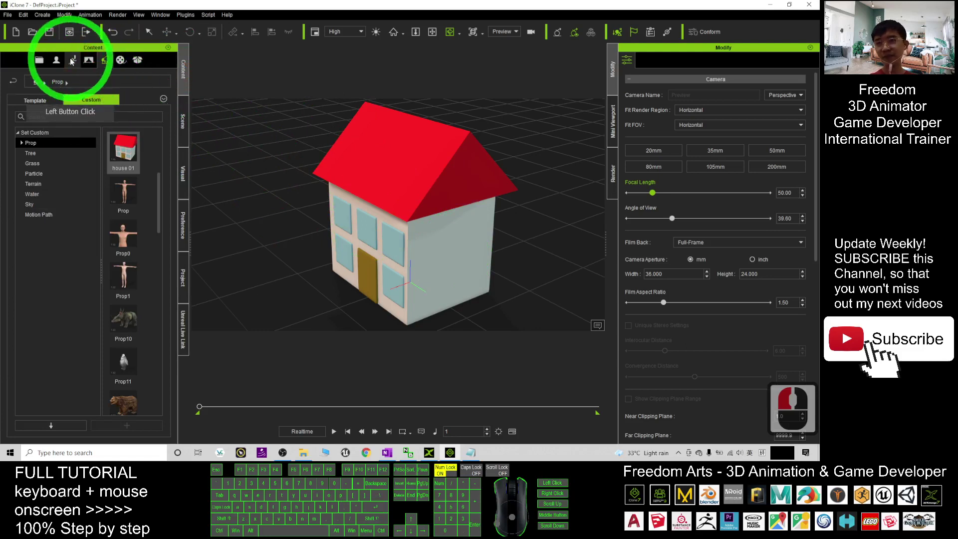
Add a Twisted_Box from the Beveled 3D Blocks templates to the ground in front of the original house
{"action": "left_click", "coordinate": [38, 102]}
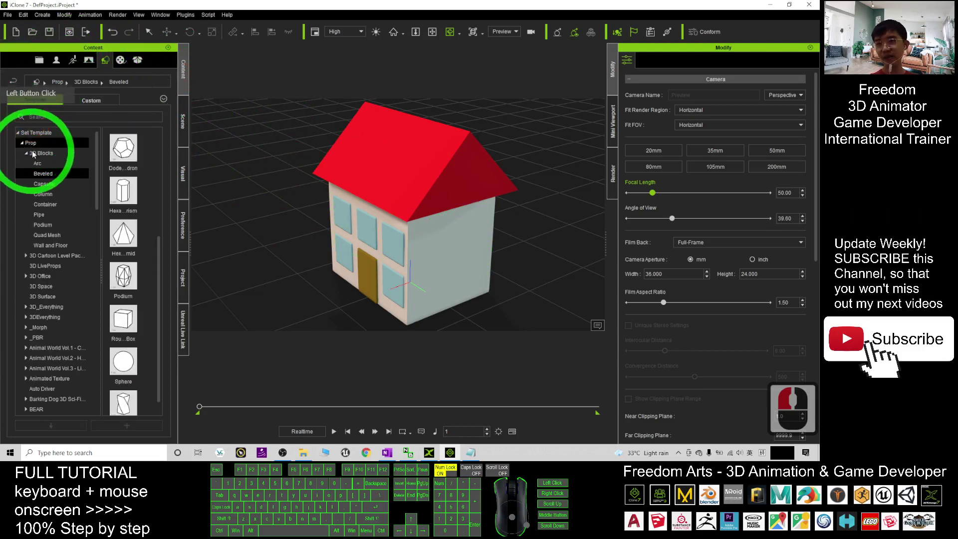
{"action": "left_click_drag", "start_coordinate": [160, 251], "coordinate": [140, 379]}
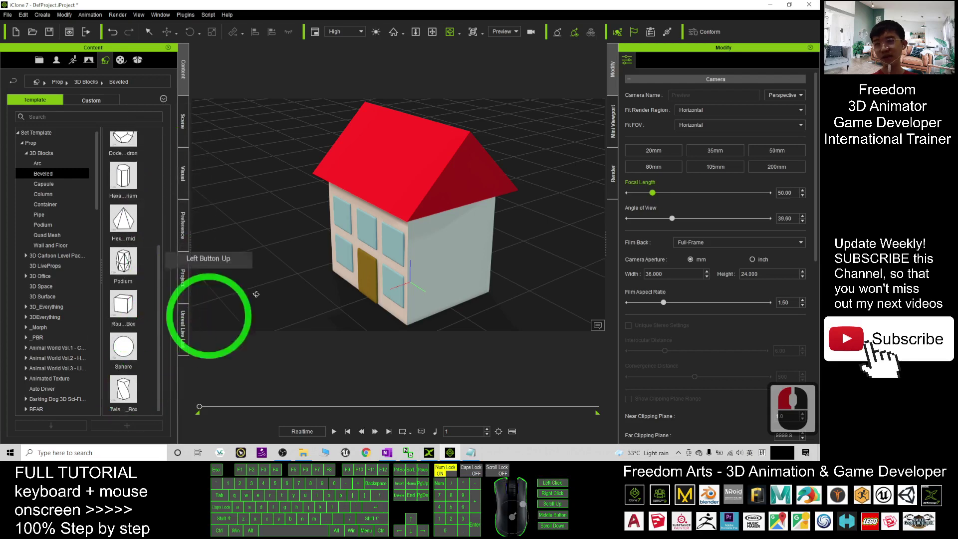
{"action": "scroll", "coordinate": [352, 268], "scroll_direction": "down", "scroll_amount": 6}
{"action": "key", "text": "x"}
{"action": "left_click_drag", "start_coordinate": [353, 267], "coordinate": [351, 230]}
{"action": "left_click_drag", "start_coordinate": [123, 391], "coordinate": [364, 284]}
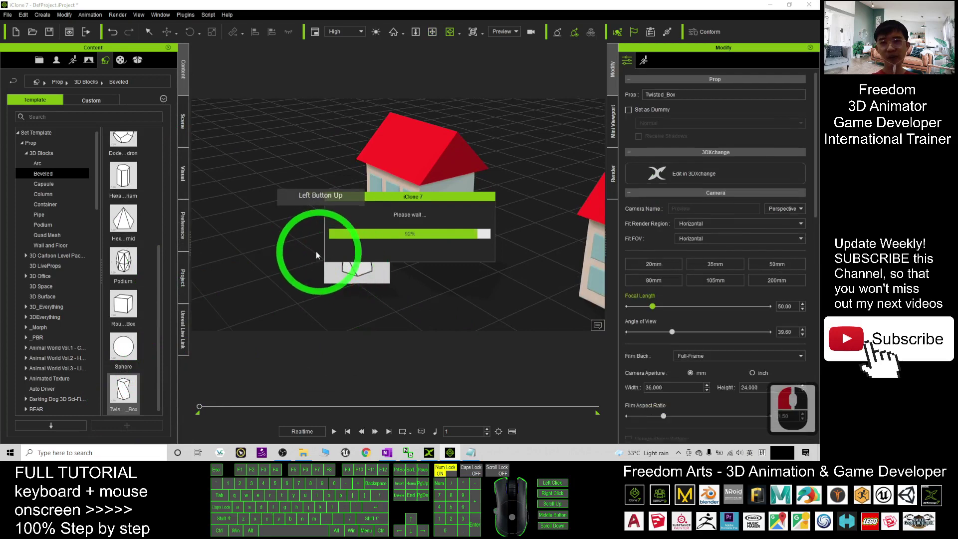
Scale the twisted box down to about 22.8 and stretch its height to about 87.6, forming a slim pillar in front of the door
{"action": "scroll", "coordinate": [308, 253], "scroll_direction": "down", "scroll_amount": 3}
{"action": "left_click_drag", "start_coordinate": [303, 249], "coordinate": [458, 270]}
{"action": "left_click", "coordinate": [377, 283]}
{"action": "left_click_drag", "start_coordinate": [367, 278], "coordinate": [337, 246]}
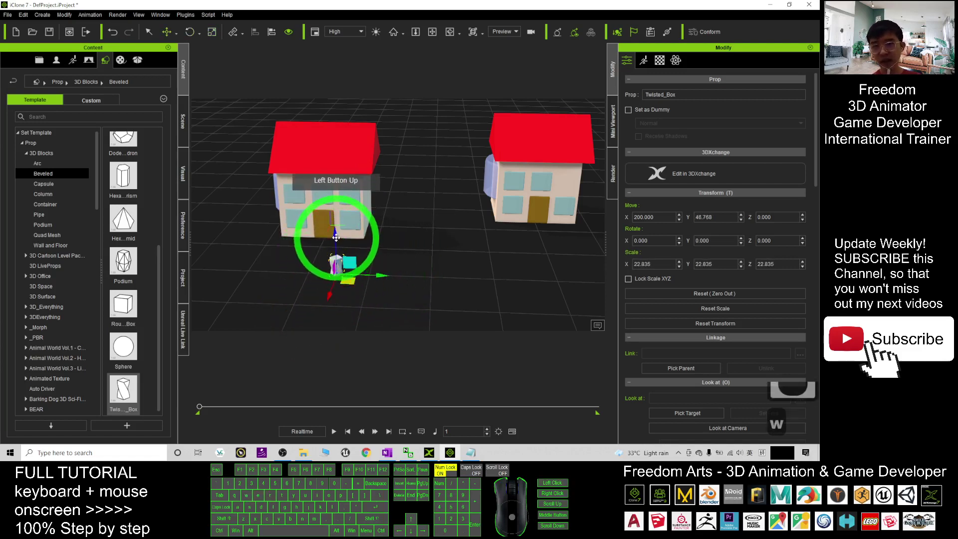
{"action": "left_click_drag", "start_coordinate": [334, 162], "coordinate": [329, 113]}
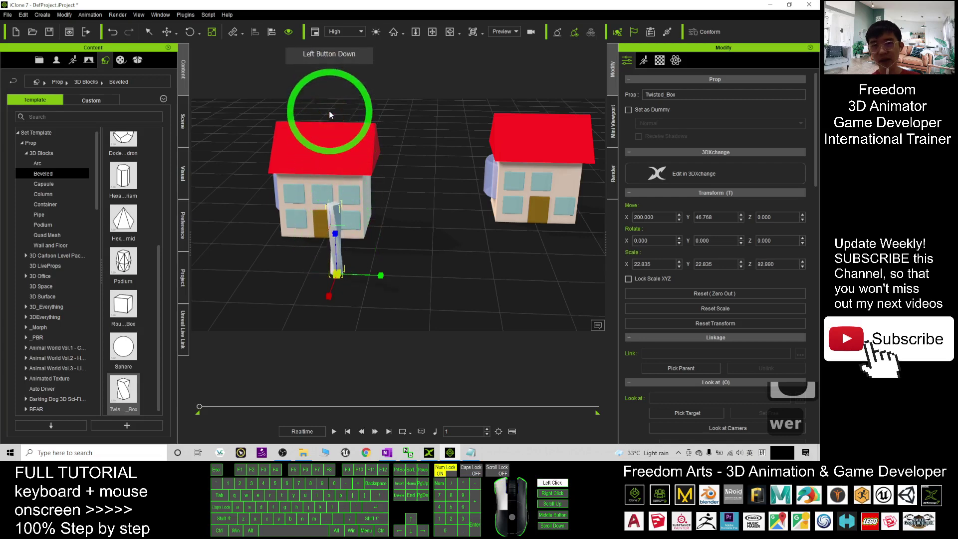
Duplicate the pillar along Y so a second one stands on the other side of the door at Y about -66.8
{"action": "key", "text": "x"}
{"action": "key", "text": "c"}
{"action": "left_click_drag", "start_coordinate": [406, 226], "coordinate": [449, 209]}
{"action": "key", "text": "c"}
{"action": "key", "text": "w"}
{"action": "mouse_move", "coordinate": [412, 271]}
{"action": "left_mouse_down", "text": "ctrl"}
{"action": "mouse_move", "coordinate": [376, 270]}
{"action": "mouse_move", "coordinate": [401, 273]}
{"action": "left_mouse_up", "text": "ctrl"}
{"action": "key", "text": "c"}
{"action": "left_click_drag", "start_coordinate": [520, 220], "coordinate": [285, 125]}
{"action": "left_click_drag", "start_coordinate": [466, 199], "coordinate": [389, 275]}
{"action": "key", "text": "w"}
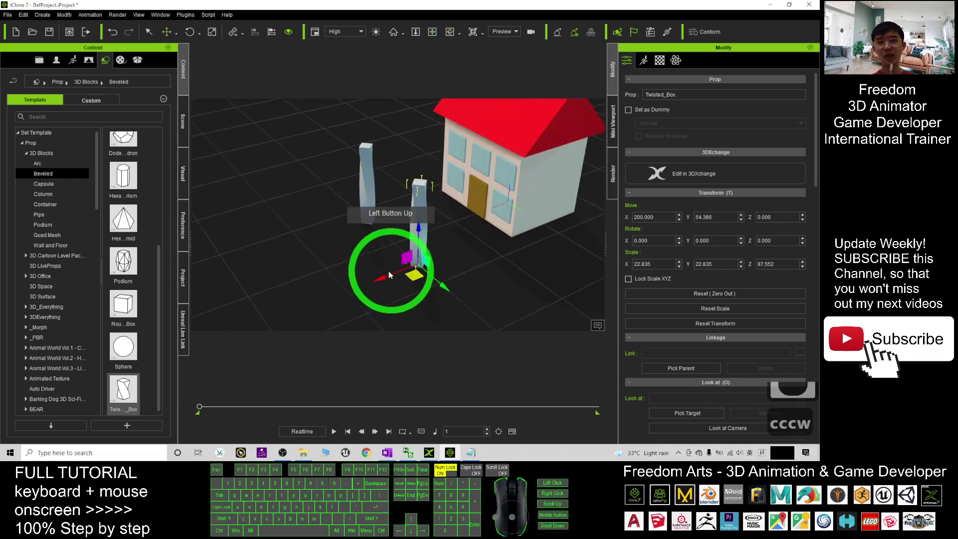
Select both pillars and move them together toward the house, to X about 152
{"action": "double_click", "coordinate": [364, 198]}
{"action": "left_click", "coordinate": [418, 220], "text": "ctrl"}
{"action": "left_click", "coordinate": [419, 221], "text": "ctrl"}
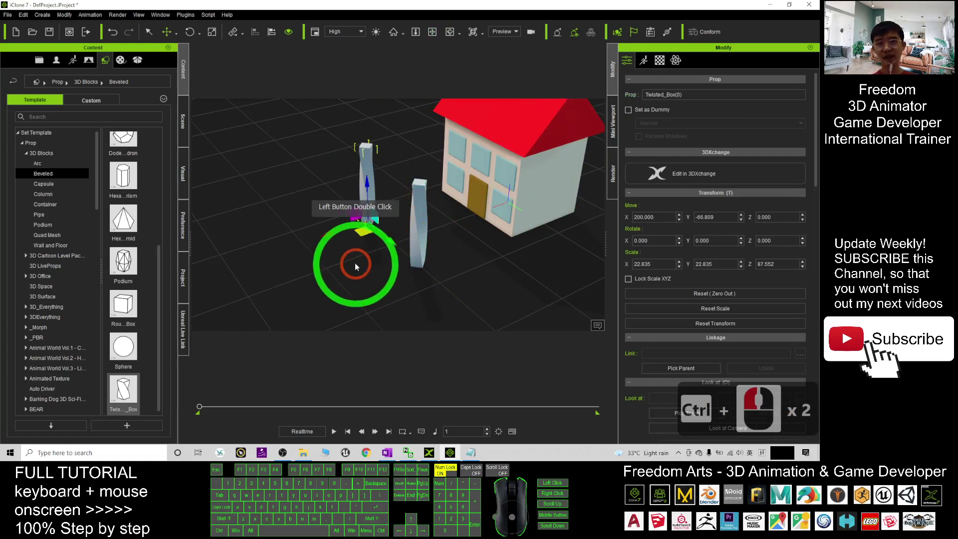
{"action": "left_click", "coordinate": [416, 228], "text": "ctrl"}
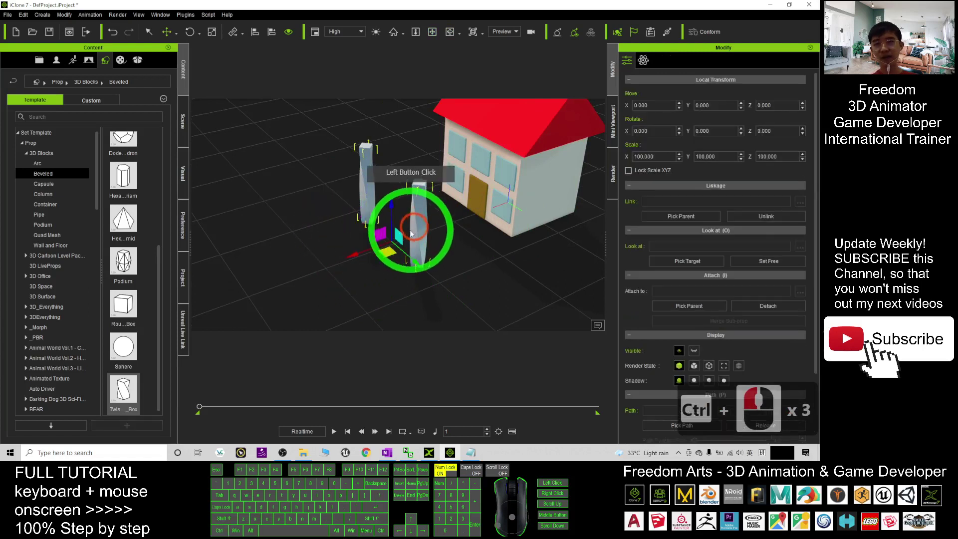
{"action": "left_click_drag", "start_coordinate": [351, 256], "coordinate": [381, 247]}
Add Capsule_002 from the Capsule templates beside the pillars and scale it uniformly to about 178.5
{"action": "left_click_drag", "start_coordinate": [323, 232], "coordinate": [74, 184]}
{"action": "left_click", "coordinate": [55, 196]}
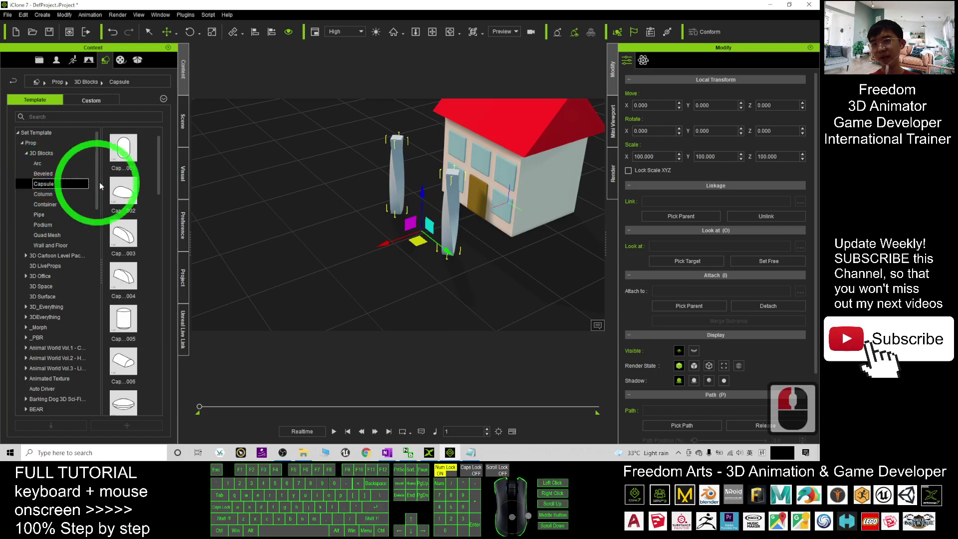
{"action": "left_click_drag", "start_coordinate": [134, 202], "coordinate": [475, 231]}
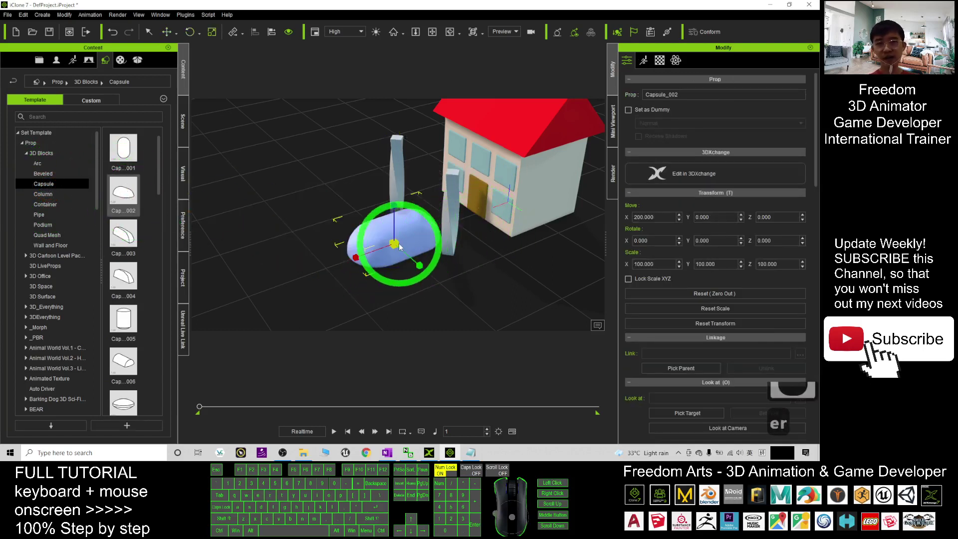
{"action": "left_click_drag", "start_coordinate": [409, 240], "coordinate": [450, 189]}
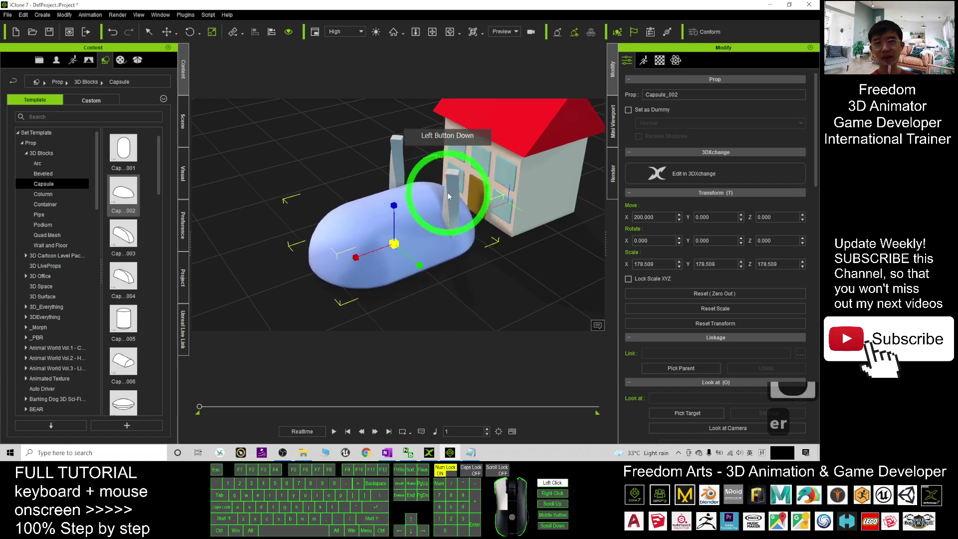
Place the capsule on the pillars as a porch roof at X about 87.4, Z about 112.4, and flatten its Z scale to about 110.5
{"action": "key", "text": "w"}
{"action": "left_click_drag", "start_coordinate": [397, 198], "coordinate": [388, 138]}
{"action": "left_click_drag", "start_coordinate": [356, 179], "coordinate": [491, 188]}
{"action": "key", "text": "r"}
{"action": "mouse_move", "coordinate": [467, 152]}
{"action": "left_mouse_down"}
{"action": "mouse_move", "coordinate": [465, 191]}
{"action": "mouse_move", "coordinate": [465, 152]}
{"action": "left_mouse_up"}
{"action": "key", "text": "w"}
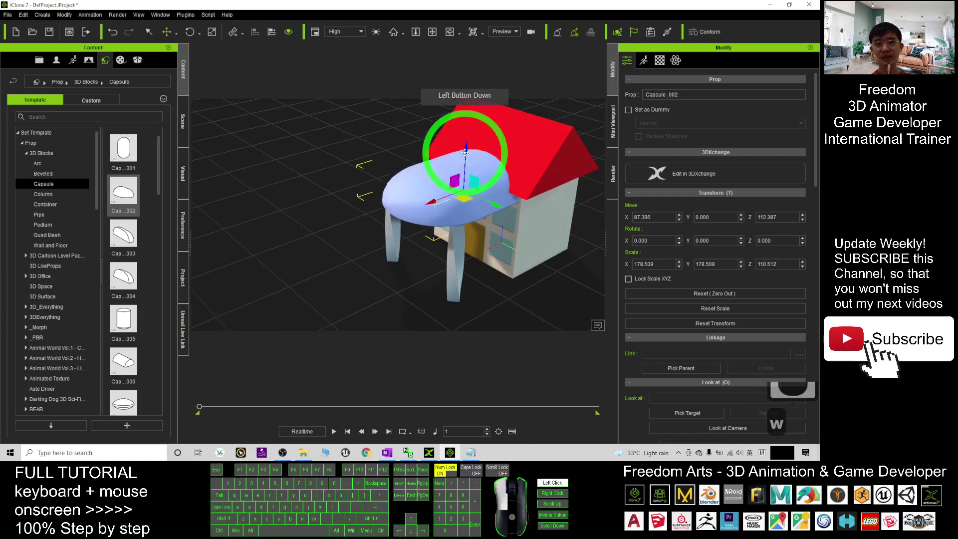
Shift each pillar inward under the porch roof, placing the original pillar at Y about 45
{"action": "left_click_drag", "start_coordinate": [338, 197], "coordinate": [386, 238]}
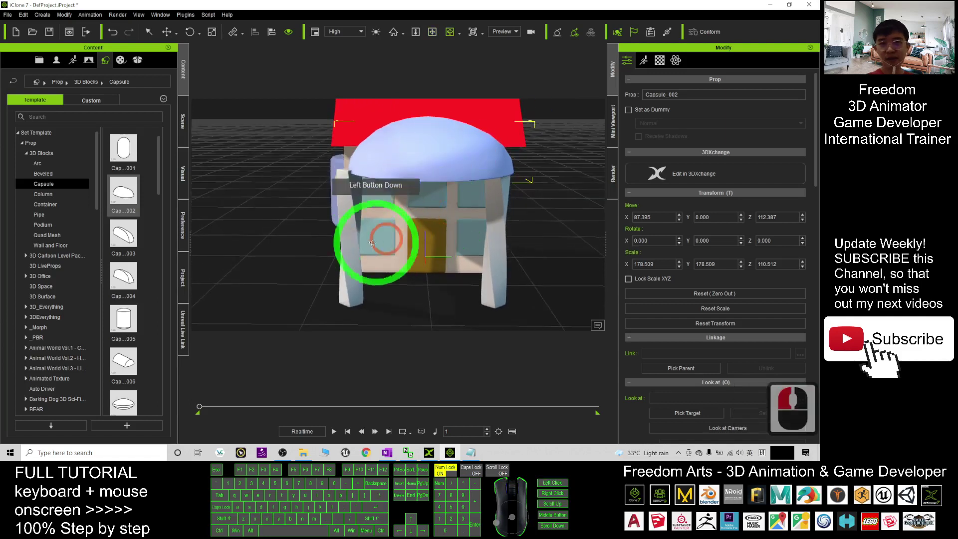
{"action": "double_click", "coordinate": [376, 274]}
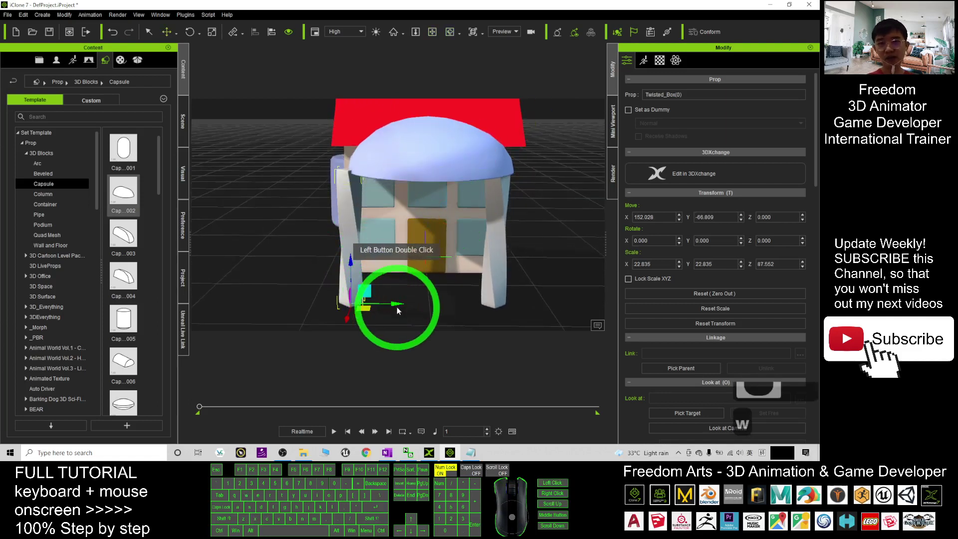
{"action": "left_click_drag", "start_coordinate": [395, 304], "coordinate": [410, 305]}
{"action": "double_click", "coordinate": [481, 294]}
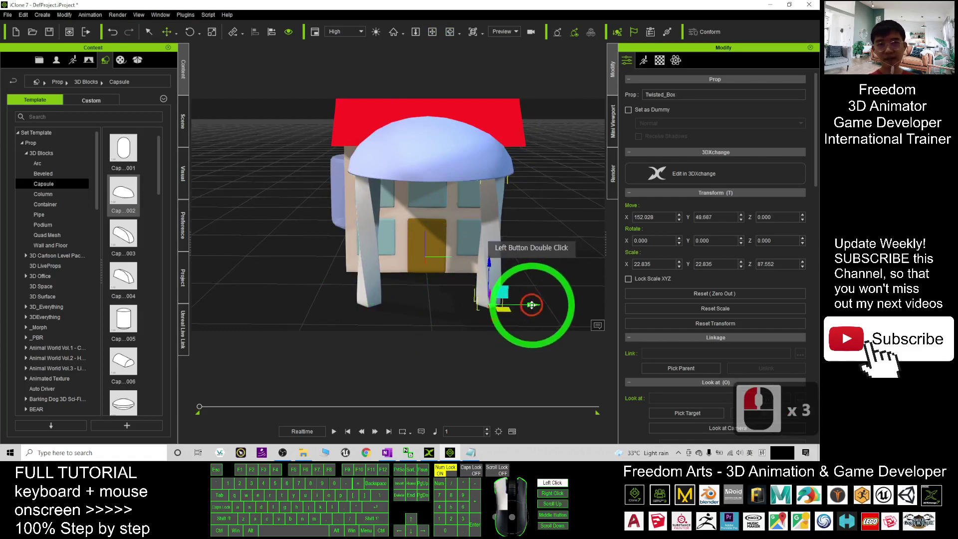
{"action": "left_click_drag", "start_coordinate": [529, 304], "coordinate": [527, 305]}
{"action": "key", "text": "c"}
{"action": "left_click_drag", "start_coordinate": [520, 219], "coordinate": [375, 193]}
{"action": "key", "text": "x"}
{"action": "key", "text": "c"}
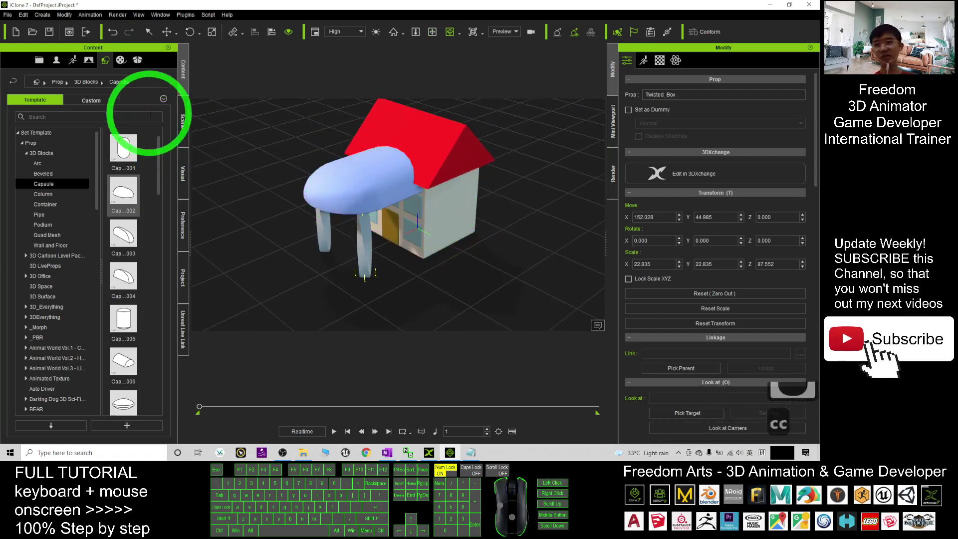
Select both twisted boxes and Capsule_002 together in the scene hierarchy
{"action": "left_click", "coordinate": [188, 129]}
{"action": "left_click", "coordinate": [54, 293]}
{"action": "double_click", "coordinate": [57, 283]}
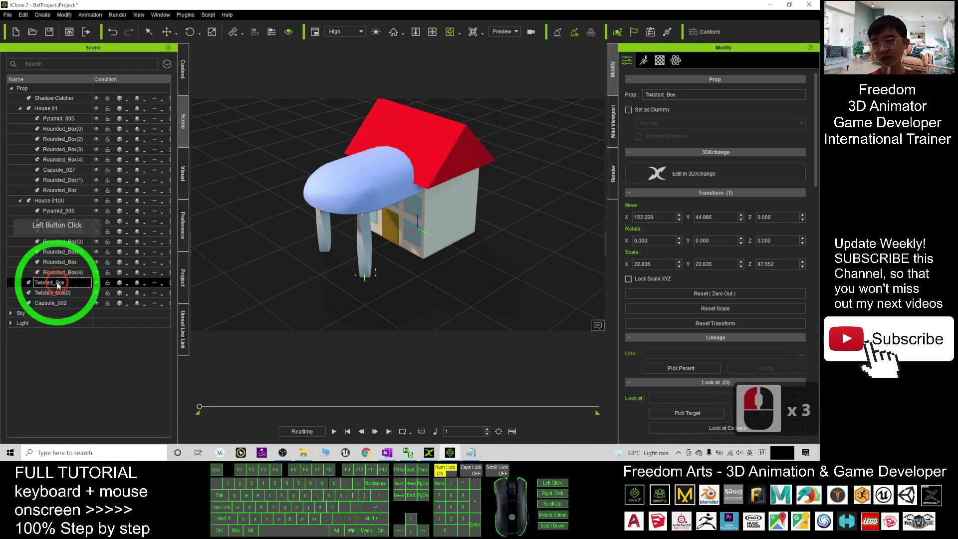
{"action": "left_click", "coordinate": [58, 294], "text": "ctrl"}
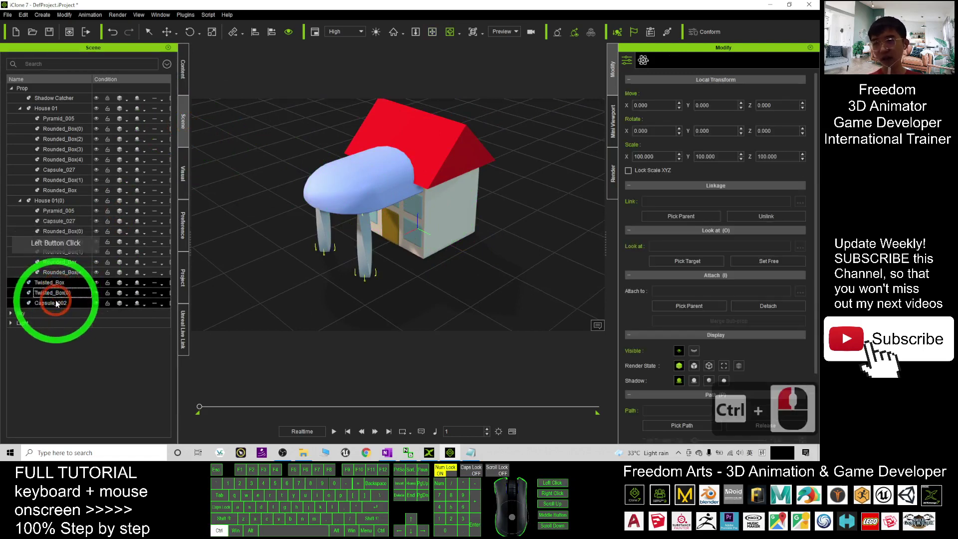
{"action": "left_click", "coordinate": [55, 303], "text": "ctrl"}
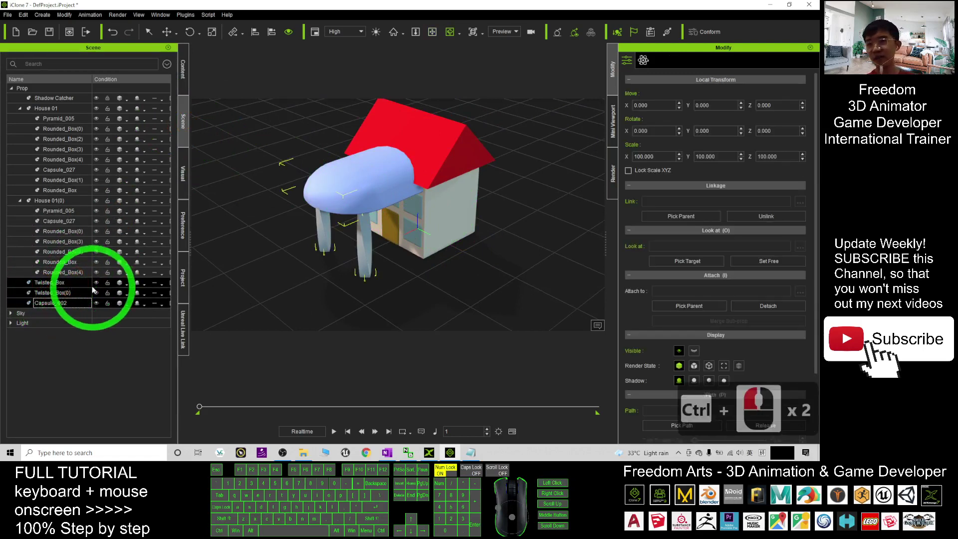
{"action": "left_click", "coordinate": [150, 241], "text": "ctrl"}
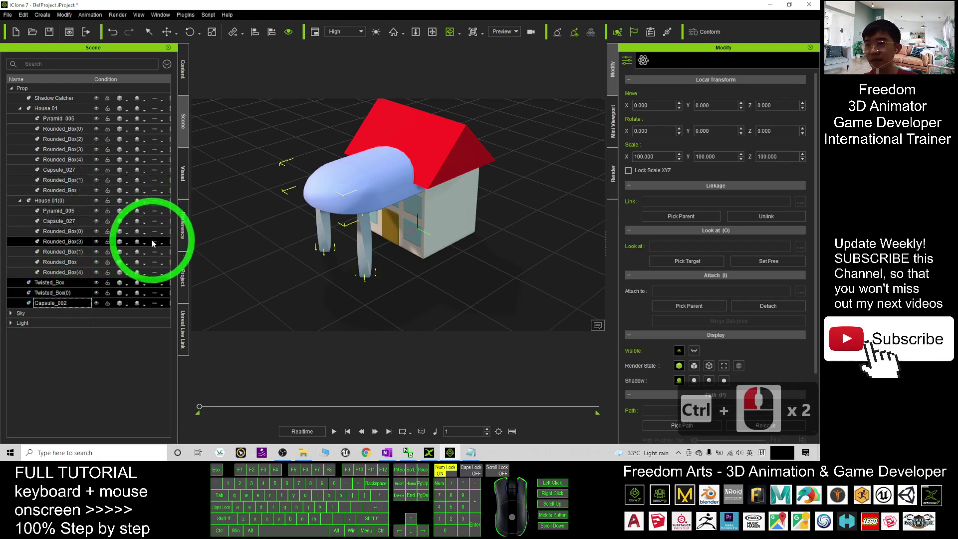
{"action": "left_click", "coordinate": [91, 209], "text": "ctrl"}
Delete the duplicate house, House 01(0), from the scene
{"action": "left_click", "coordinate": [63, 200]}
{"action": "scroll", "coordinate": [329, 197], "scroll_direction": "down", "scroll_amount": 20}
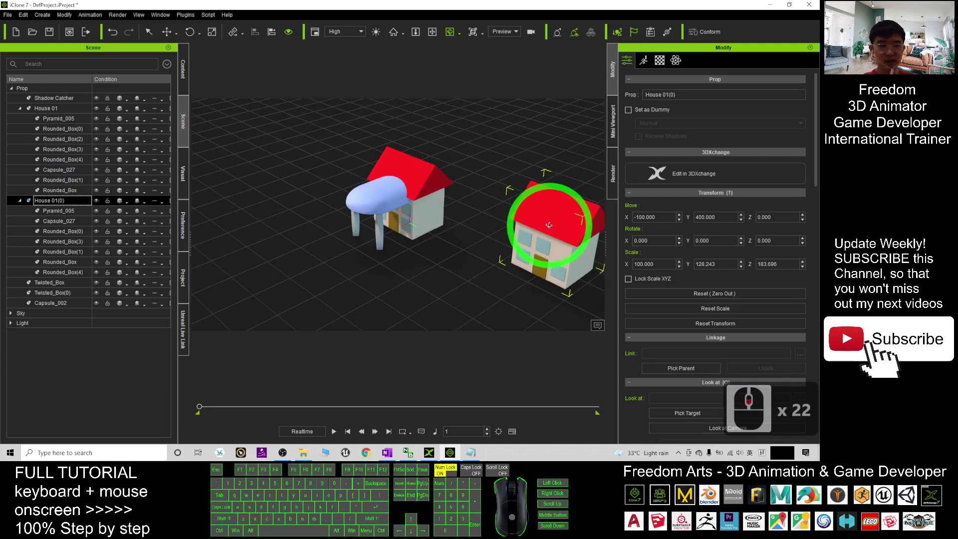
{"action": "key", "text": "Delete"}
Attach both twisted boxes and Capsule_002 to House 01 as their parent
{"action": "left_click", "coordinate": [58, 200]}
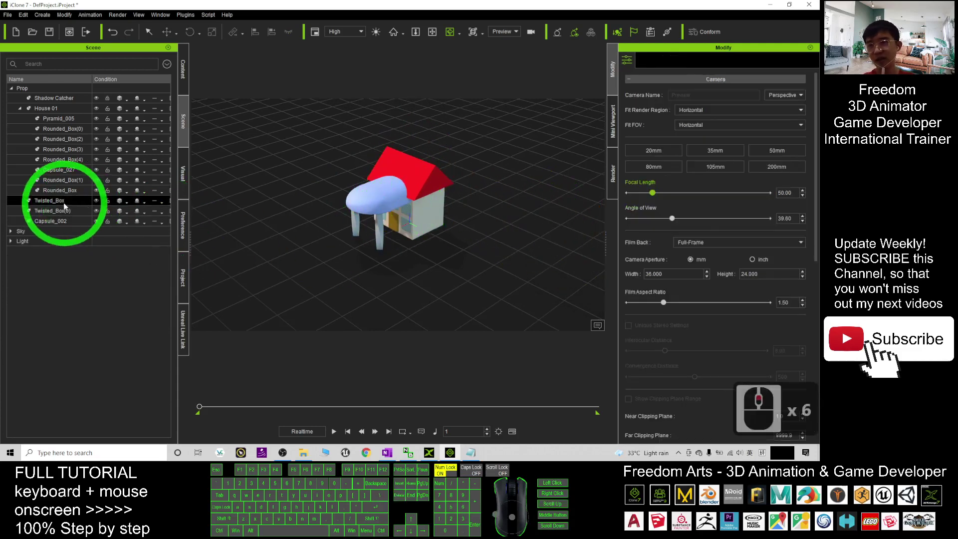
{"action": "scroll", "coordinate": [277, 194], "scroll_direction": "up", "scroll_amount": 8}
{"action": "scroll", "coordinate": [277, 194], "scroll_direction": "up", "scroll_amount": 7}
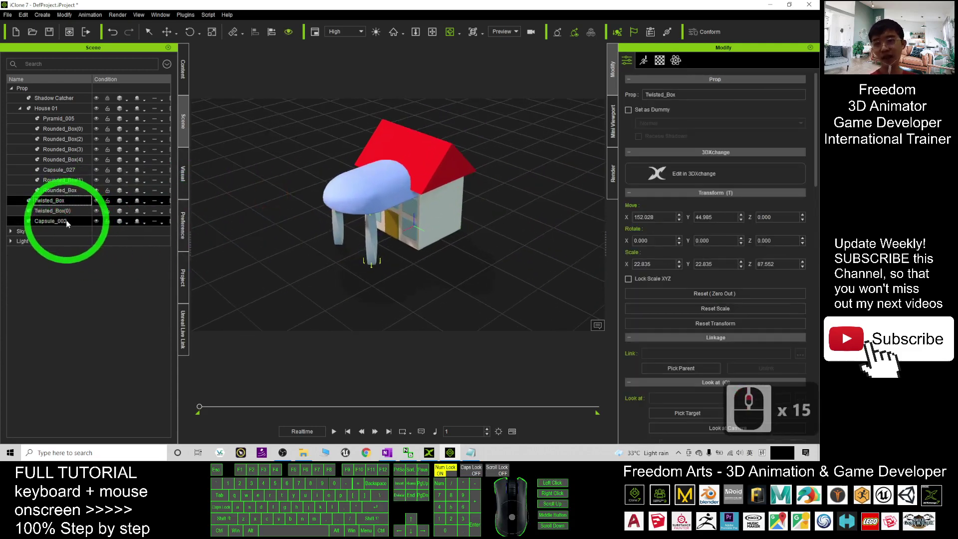
{"action": "left_click", "coordinate": [64, 210], "text": "ctrl"}
{"action": "left_click", "coordinate": [59, 221], "text": "ctrl"}
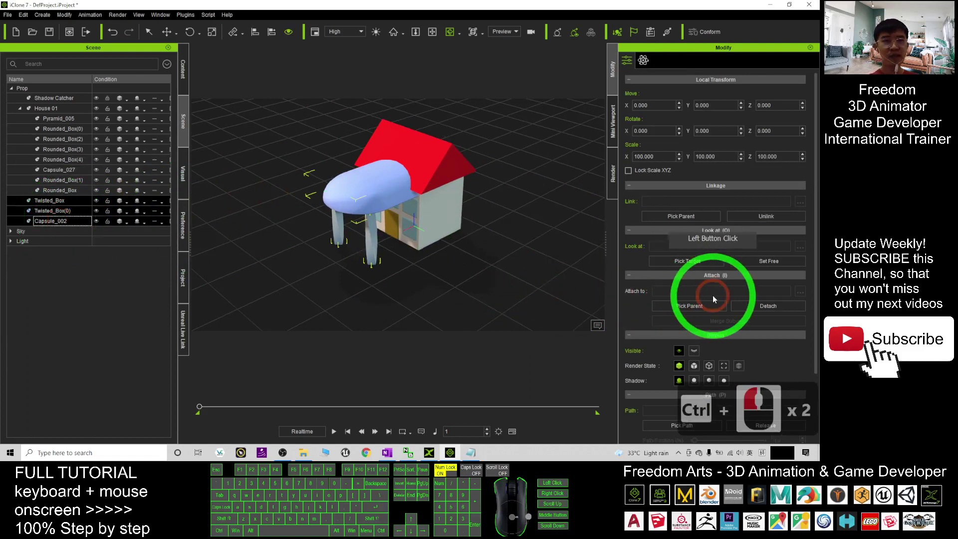
{"action": "left_click", "coordinate": [45, 108]}
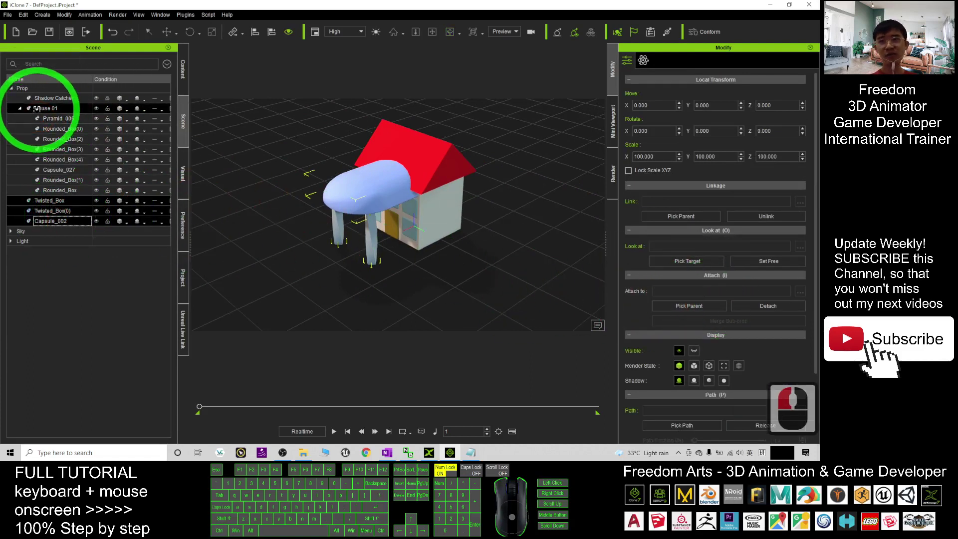
Select the complete House 01 with its porch and move it along Y to about 196.2
{"action": "left_click", "coordinate": [399, 204]}
{"action": "double_click", "coordinate": [443, 205]}
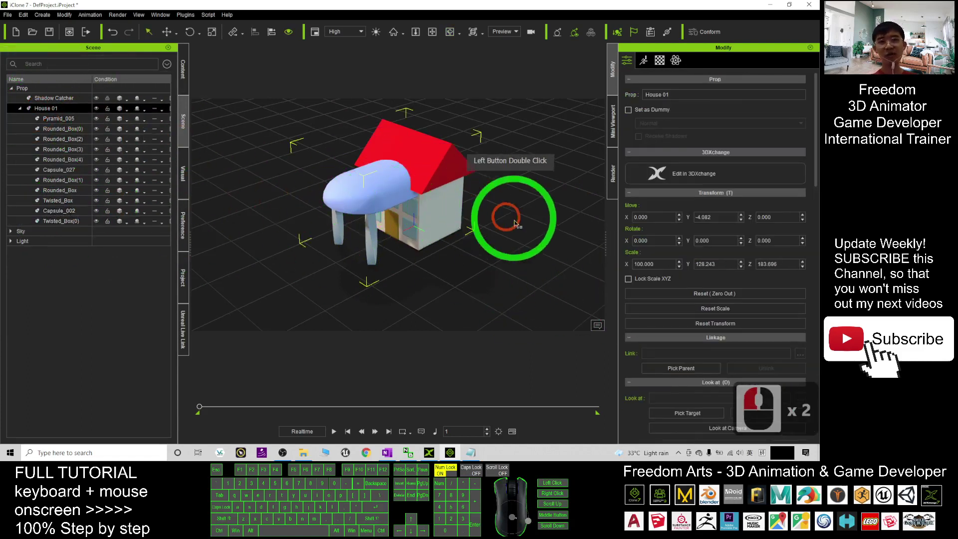
{"action": "left_click_drag", "start_coordinate": [447, 248], "coordinate": [324, 200]}
Save the extended house to the custom Prop library under the name "house 02"
{"action": "left_click", "coordinate": [183, 70]}
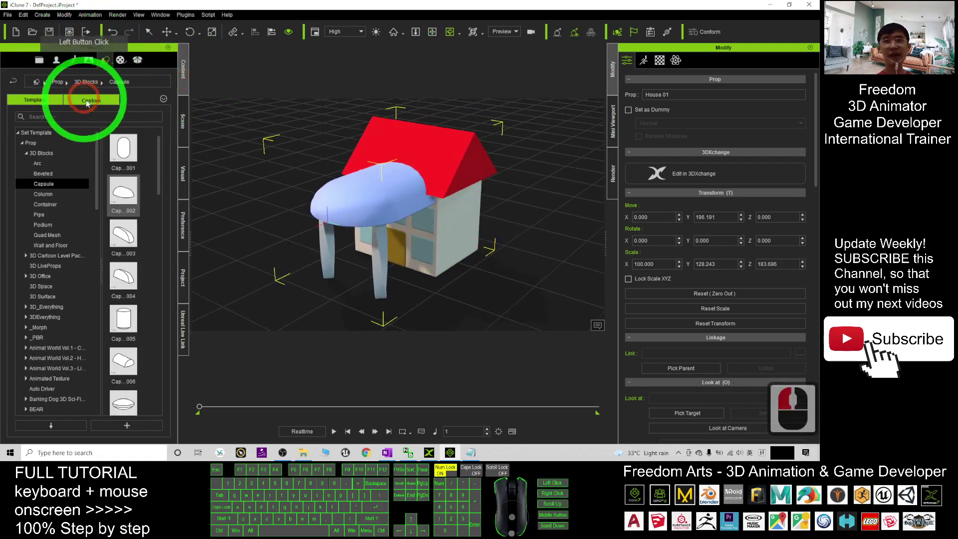
{"action": "left_click", "coordinate": [95, 100]}
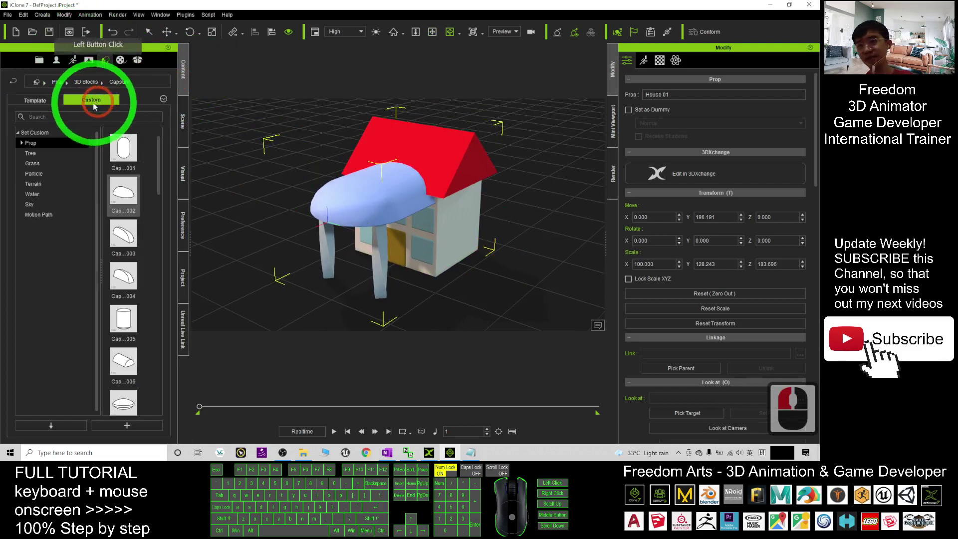
{"action": "left_click", "coordinate": [124, 324]}
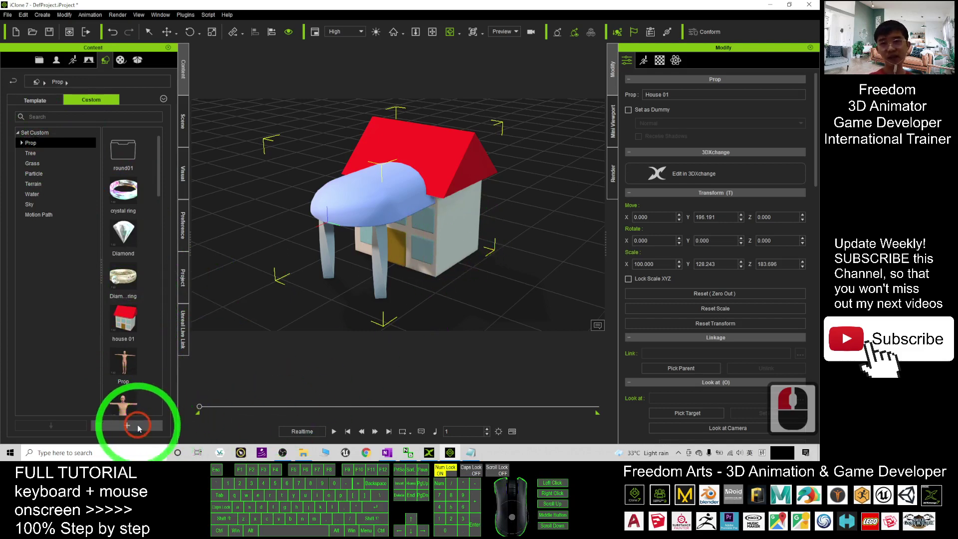
{"action": "left_click", "coordinate": [127, 426]}
{"action": "type", "text": "house 02"}
{"action": "key", "text": "Return"}
{"action": "scroll", "coordinate": [110, 299], "scroll_direction": "up", "scroll_amount": 2}
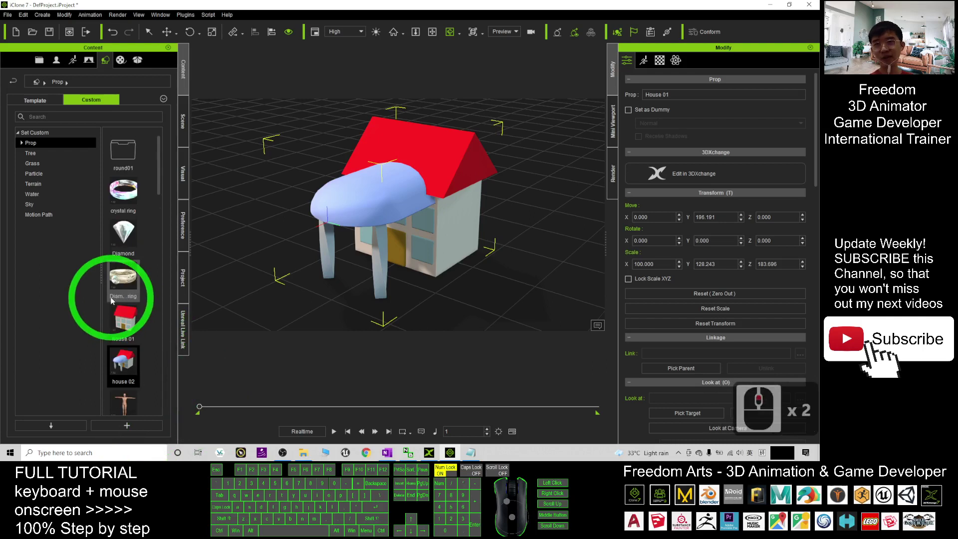
Set the diffuse color of the porch roof capsule to pure red (#ff0000)
{"action": "scroll", "coordinate": [501, 220], "scroll_direction": "up", "scroll_amount": 4}
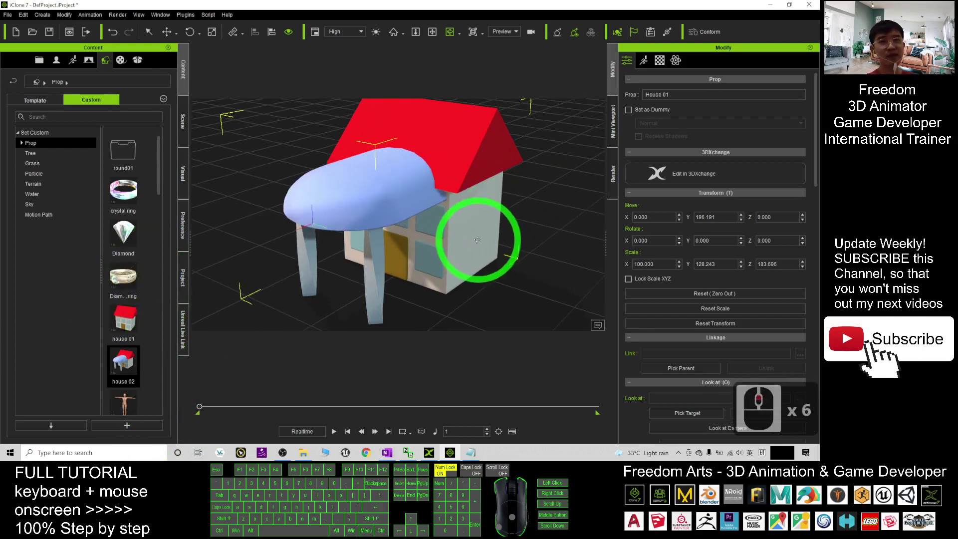
{"action": "left_click", "coordinate": [400, 190]}
{"action": "double_click", "coordinate": [625, 79]}
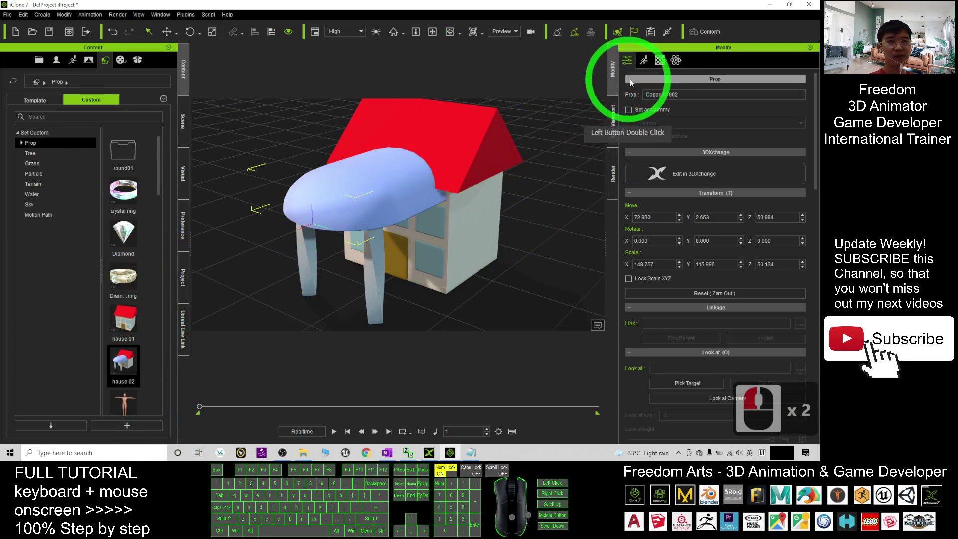
{"action": "left_click", "coordinate": [659, 60]}
{"action": "left_click", "coordinate": [680, 218]}
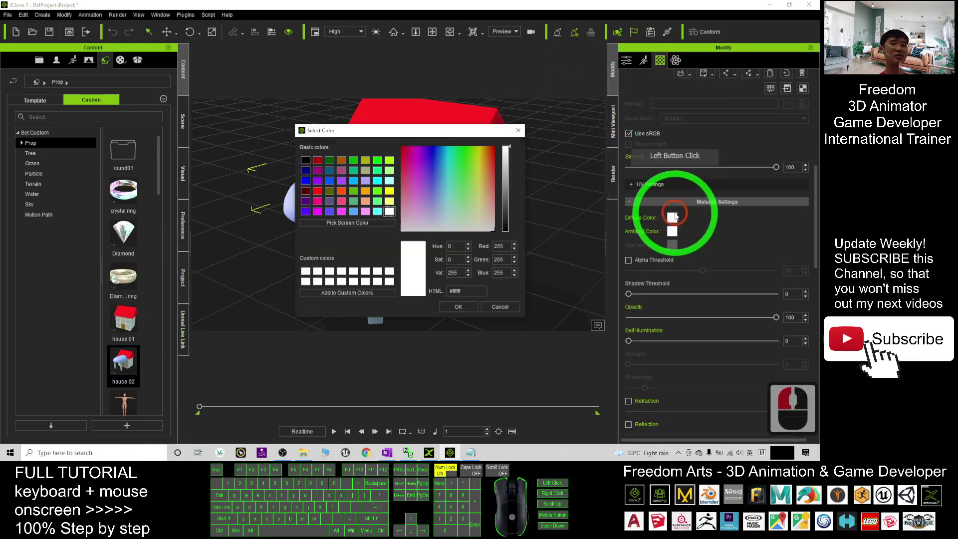
{"action": "left_click_drag", "start_coordinate": [396, 130], "coordinate": [569, 122]}
{"action": "left_click", "coordinate": [491, 181]}
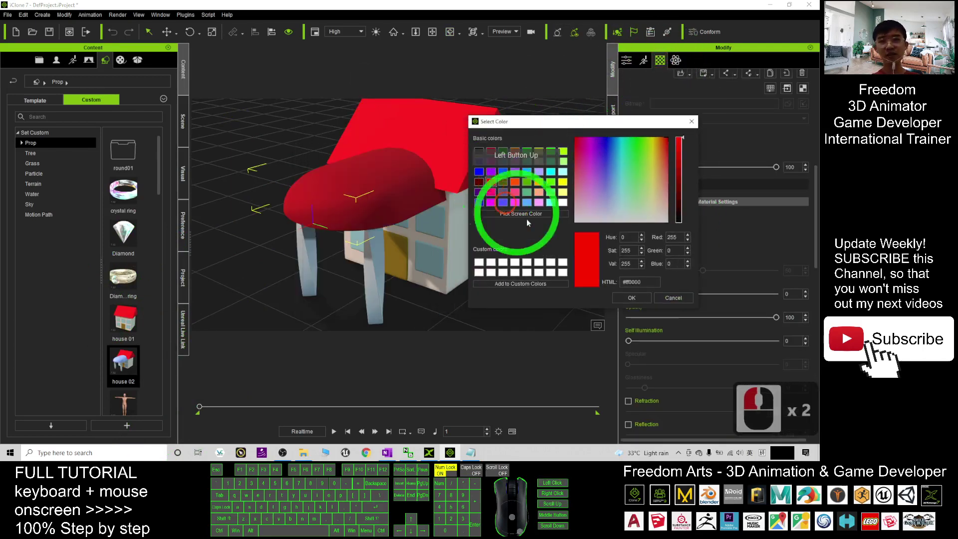
{"action": "left_click", "coordinate": [631, 297]}
Rescale the red porch roof capsule vertically and along X, and check its fit over the pillars from the other side
{"action": "left_click", "coordinate": [309, 221]}
{"action": "left_click_drag", "start_coordinate": [309, 221], "coordinate": [494, 272]}
{"action": "left_click", "coordinate": [469, 205]}
{"action": "left_click_drag", "start_coordinate": [461, 187], "coordinate": [459, 225]}
{"action": "mouse_move", "coordinate": [380, 187]}
{"action": "left_mouse_down"}
{"action": "mouse_move", "coordinate": [369, 178]}
{"action": "mouse_move", "coordinate": [391, 181]}
{"action": "mouse_move", "coordinate": [361, 193]}
{"action": "left_mouse_up"}
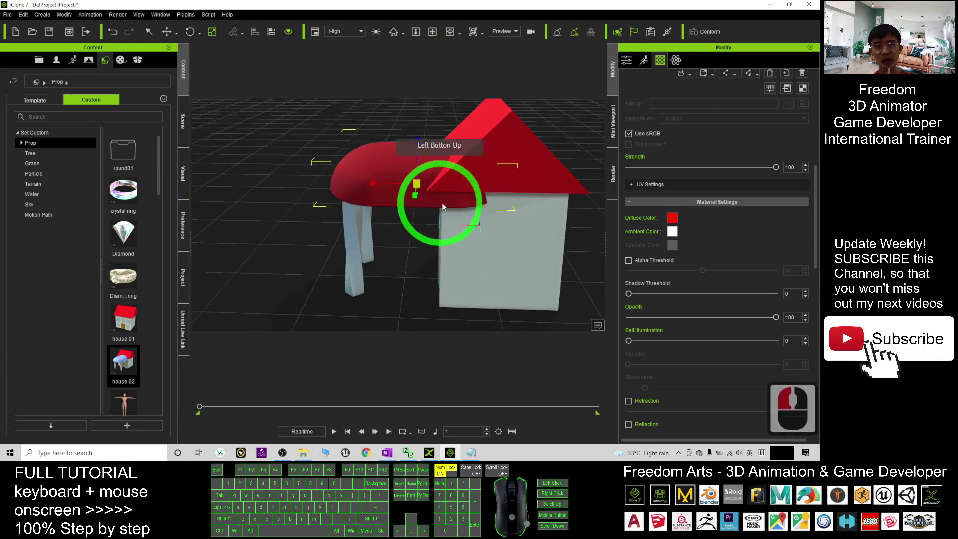
{"action": "left_click_drag", "start_coordinate": [333, 239], "coordinate": [560, 230]}
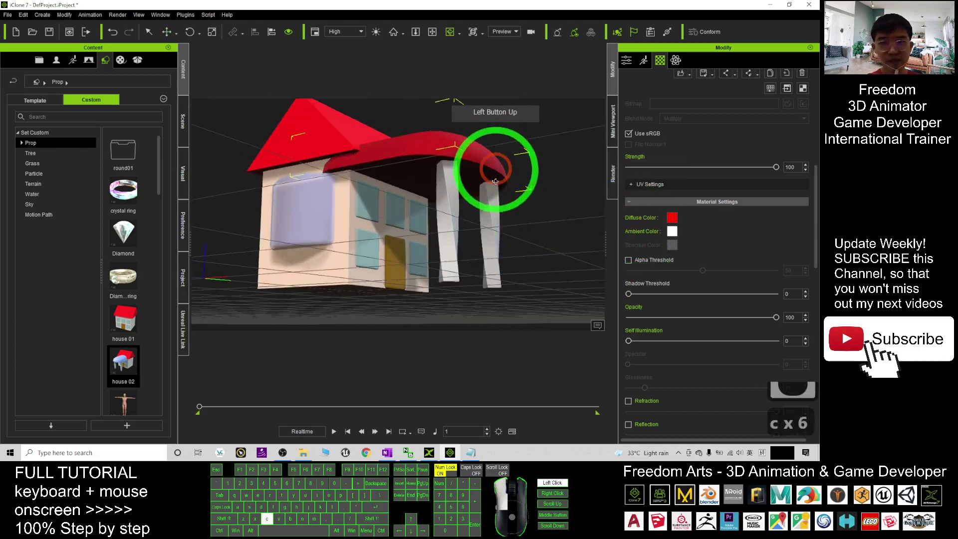